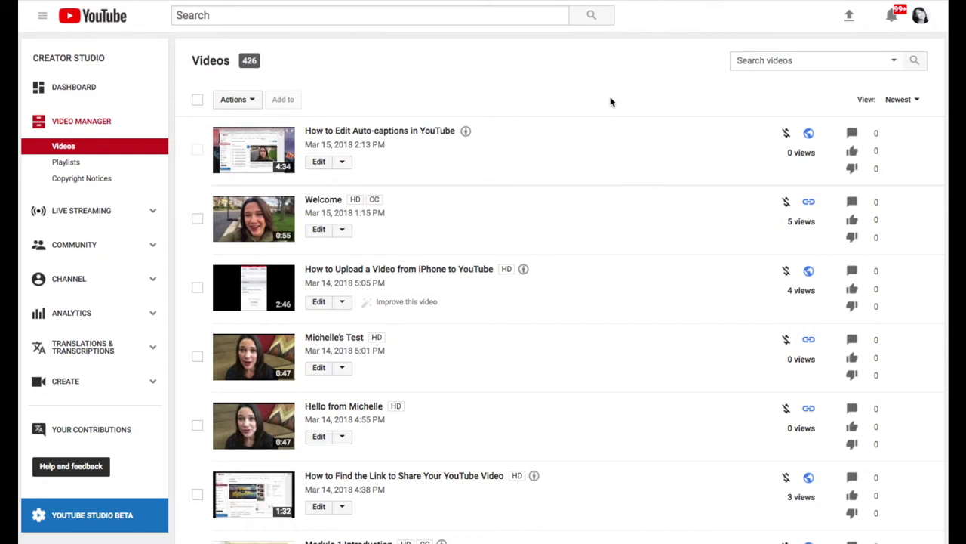
# Step: Go through Creator Studio's video list to the Subtitles/CC page of 'How to Edit Auto-captions in YouTube'
pyautogui.click(921, 16)
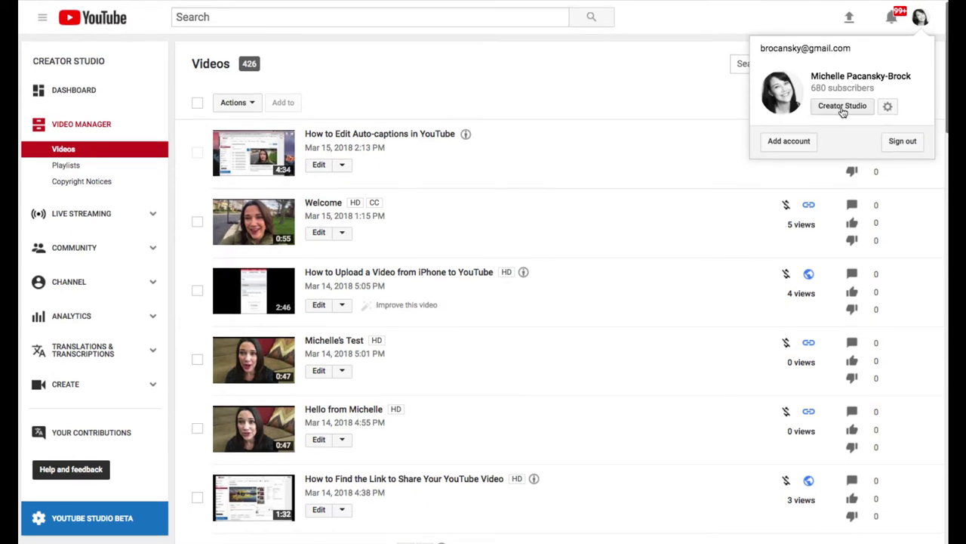
pyautogui.click(846, 110)
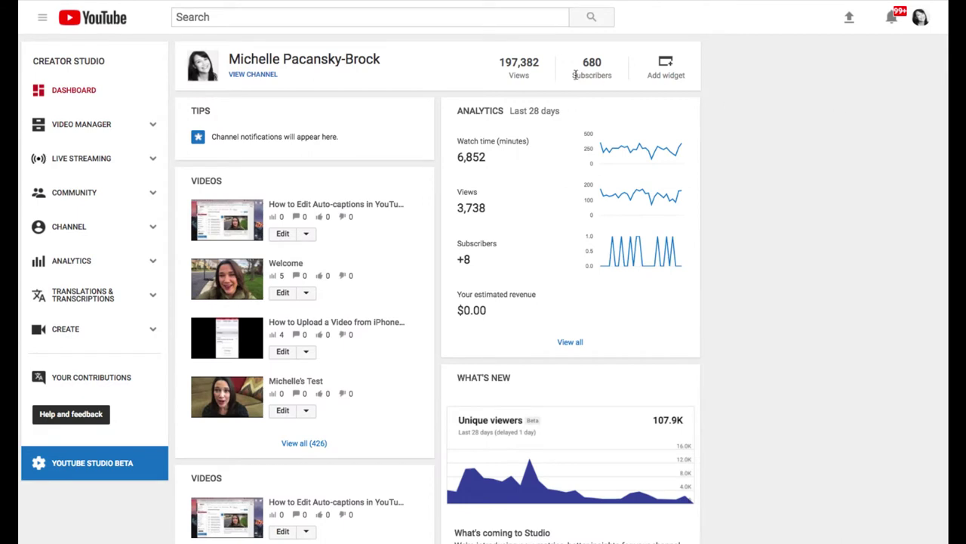
pyautogui.click(78, 129)
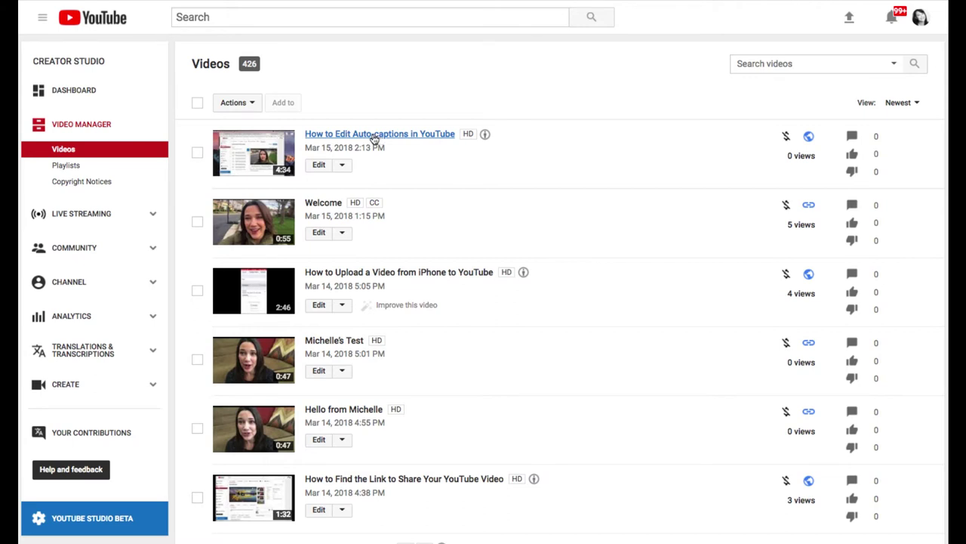
pyautogui.click(376, 136)
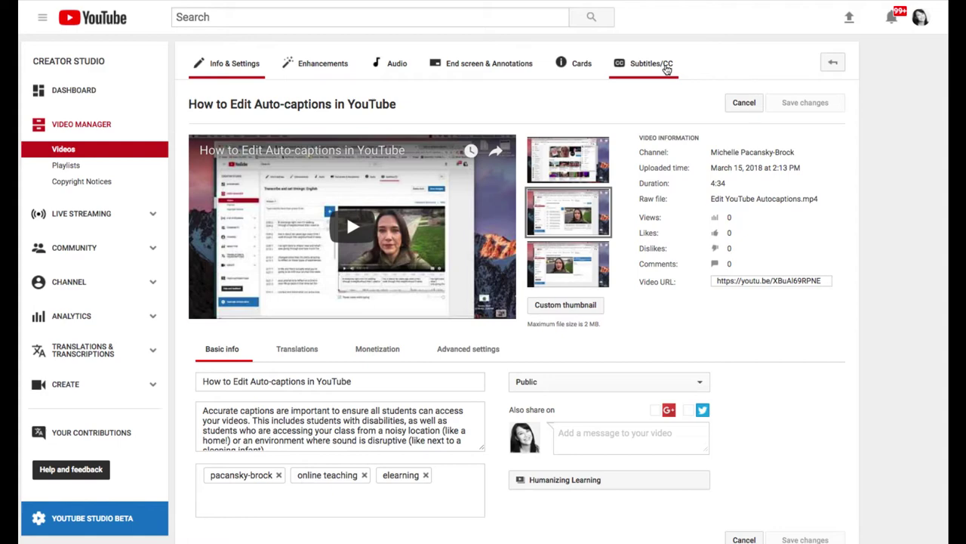
pyautogui.click(667, 70)
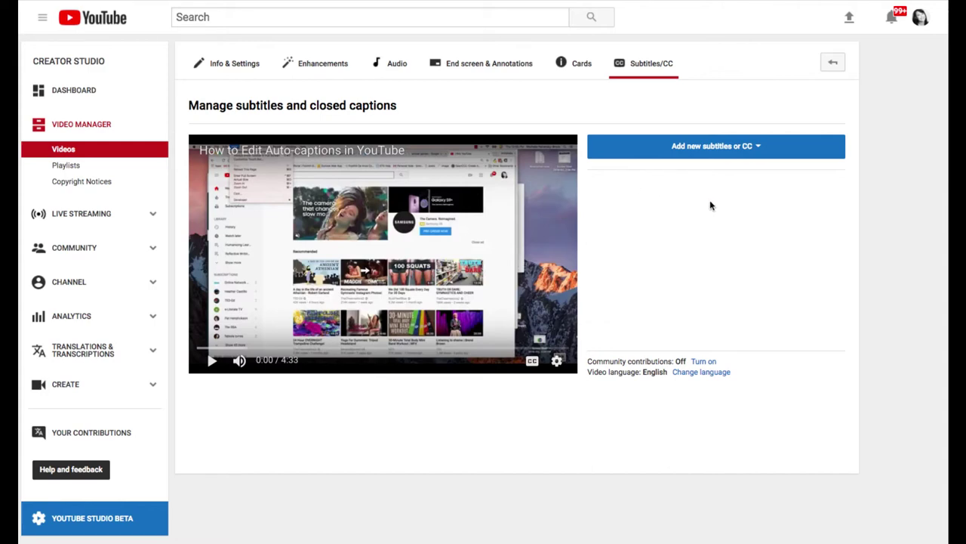
# Step: Add a new caption track with English as its language
pyautogui.click(719, 151)
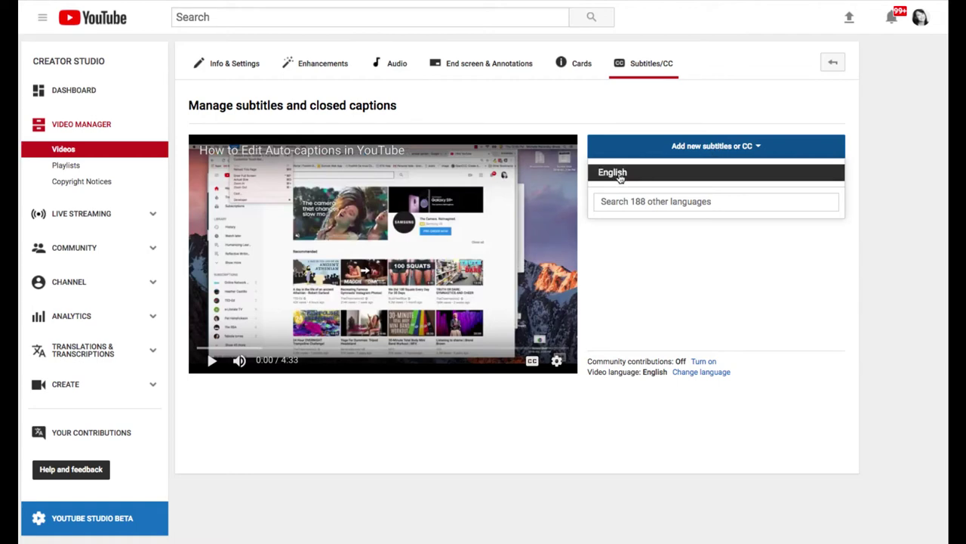
pyautogui.click(619, 175)
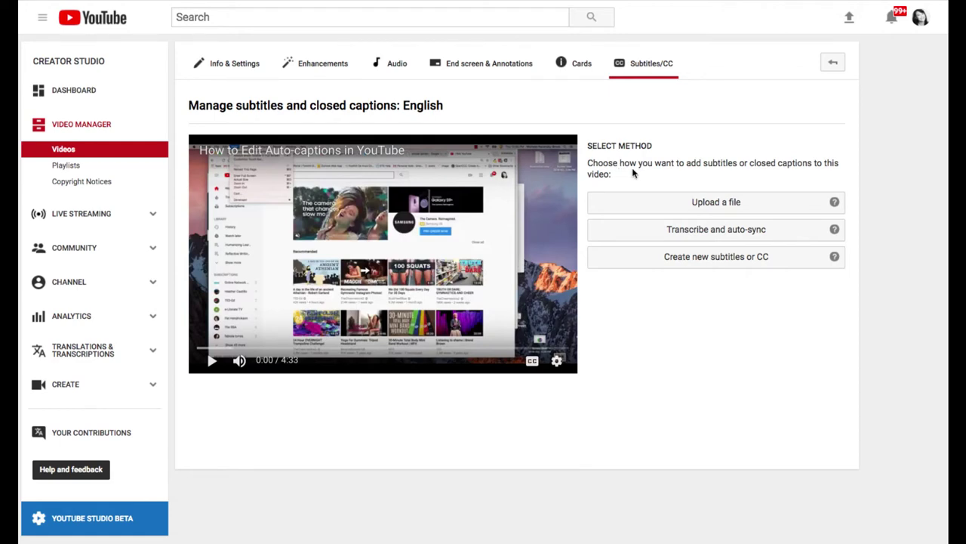
pyautogui.click(710, 204)
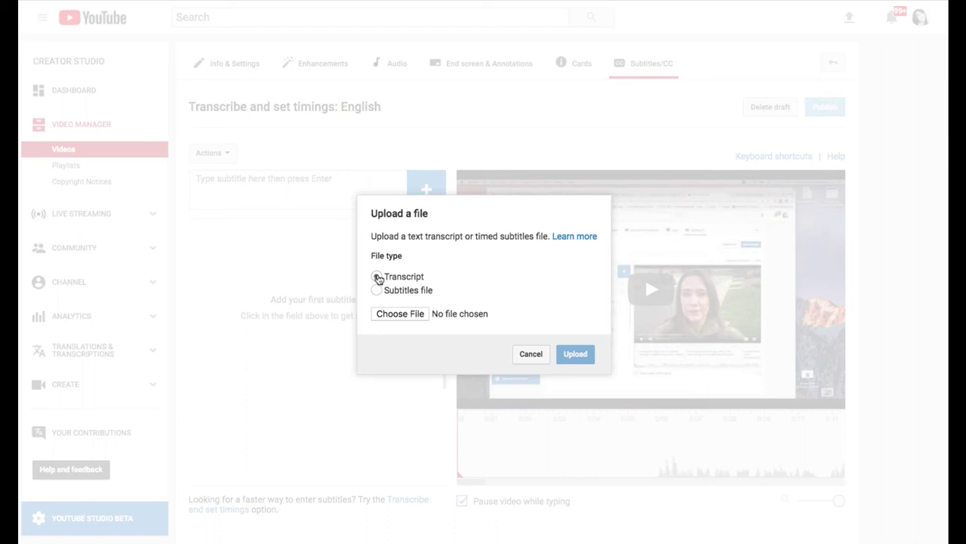
pyautogui.click(377, 277)
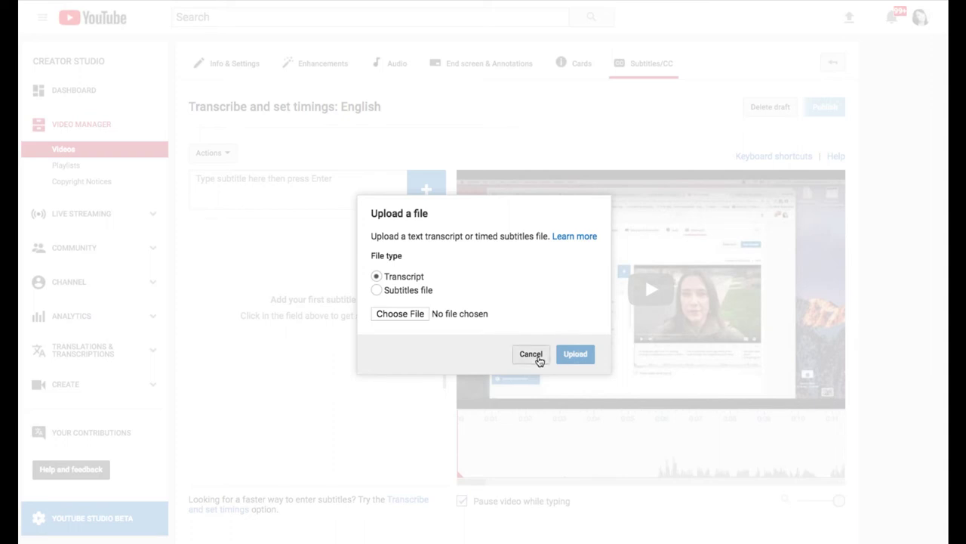
pyautogui.click(539, 361)
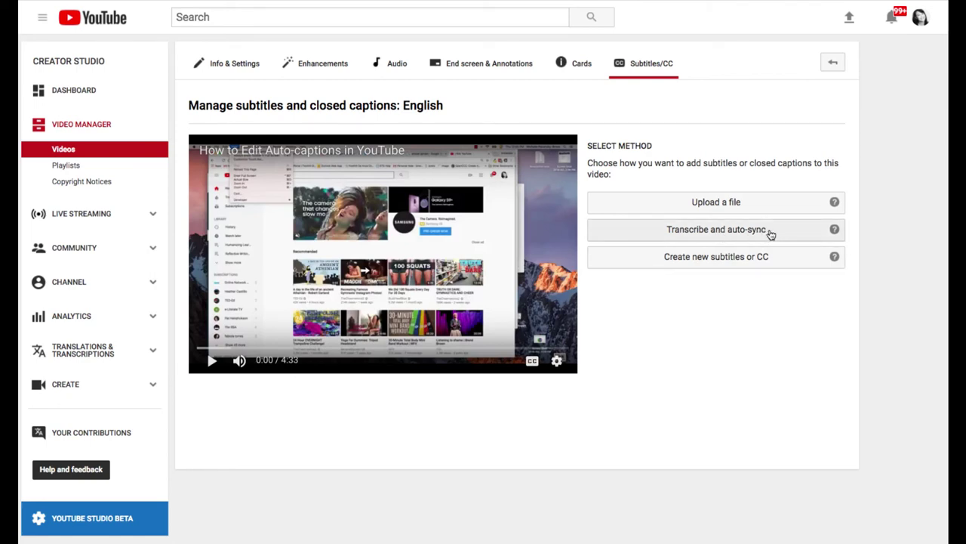
# Step: Choose Transcribe and auto-sync, play the video and type the transcript 'OK, folks, I'm going to'
pyautogui.click(770, 234)
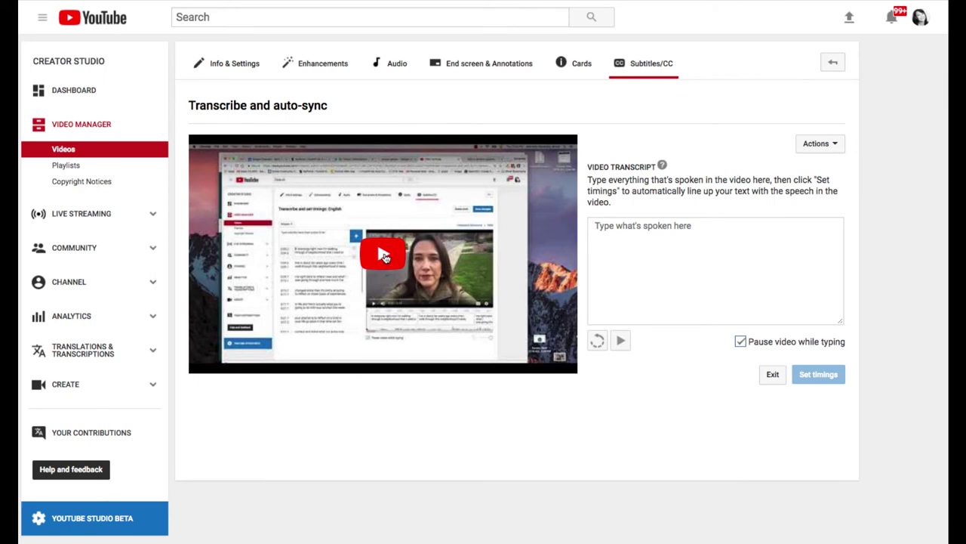
pyautogui.click(629, 248)
pyautogui.click(381, 257)
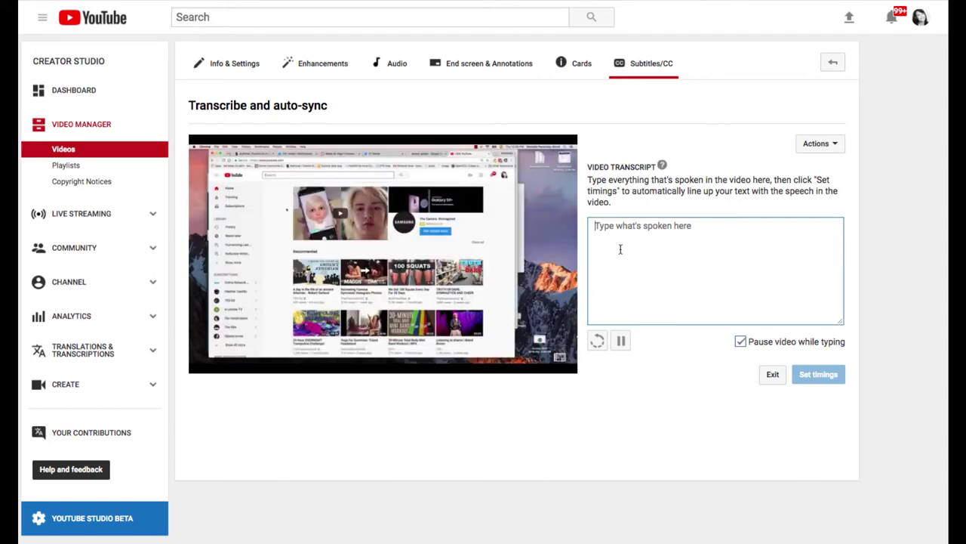
pyautogui.write('OK, ')
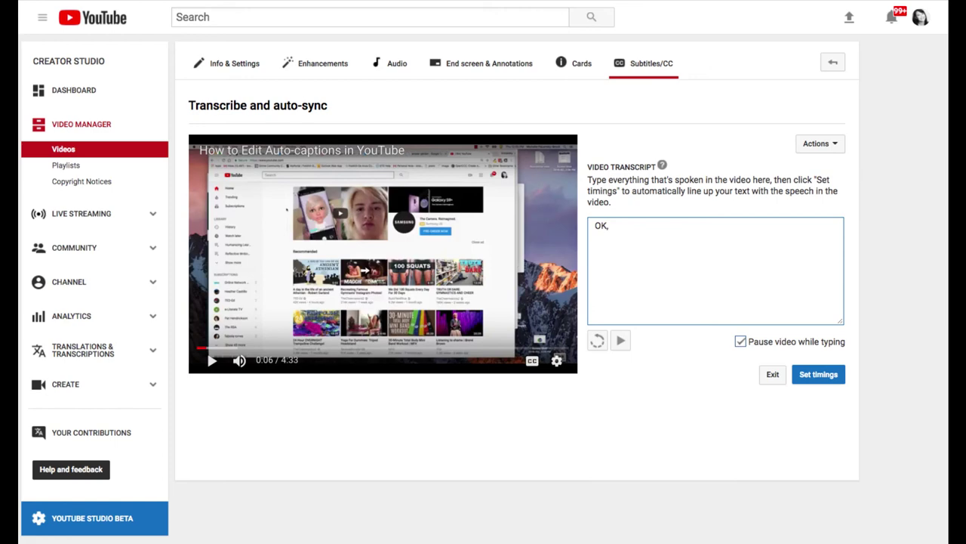
pyautogui.write('folks, ')
pyautogui.write("I'm going")
pyautogui.write(' to')
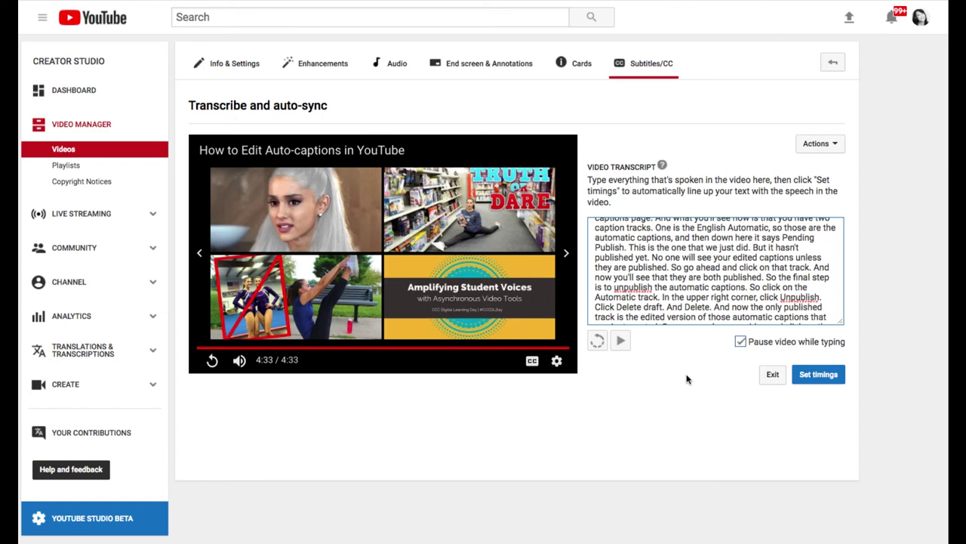
# Step: Set timings so the typed transcript is auto-synced into an English draft
pyautogui.click(808, 379)
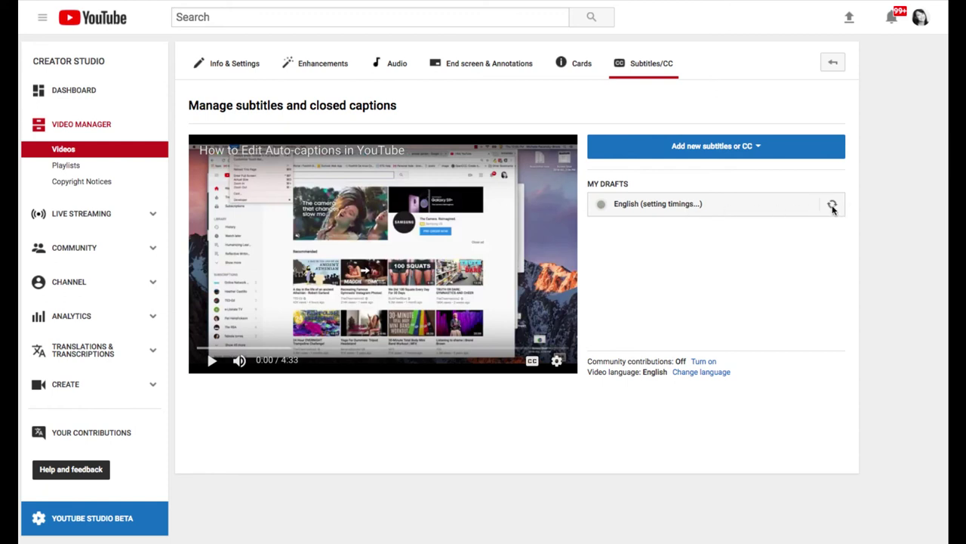
# Step: Publish the English caption draft, then play the video with CC turned on and pause it
pyautogui.click(685, 209)
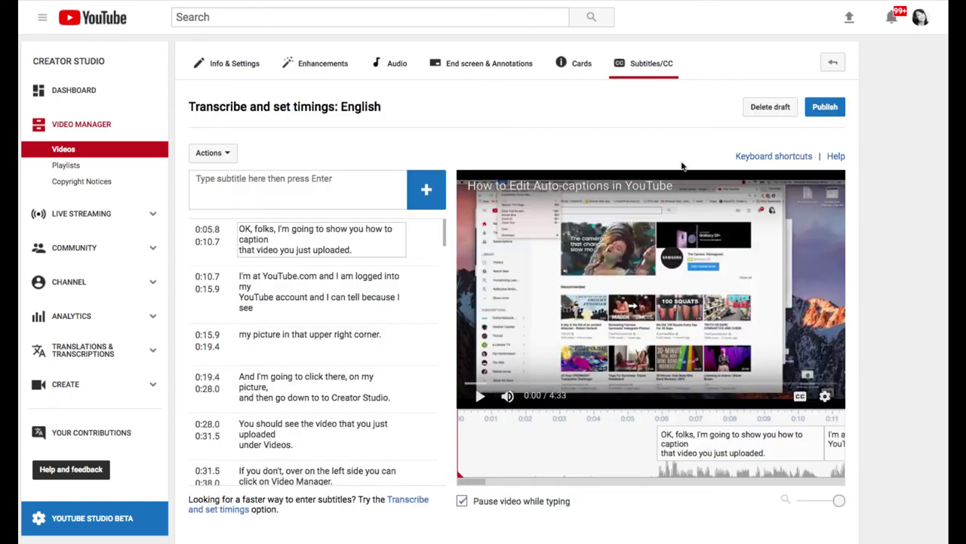
pyautogui.click(825, 108)
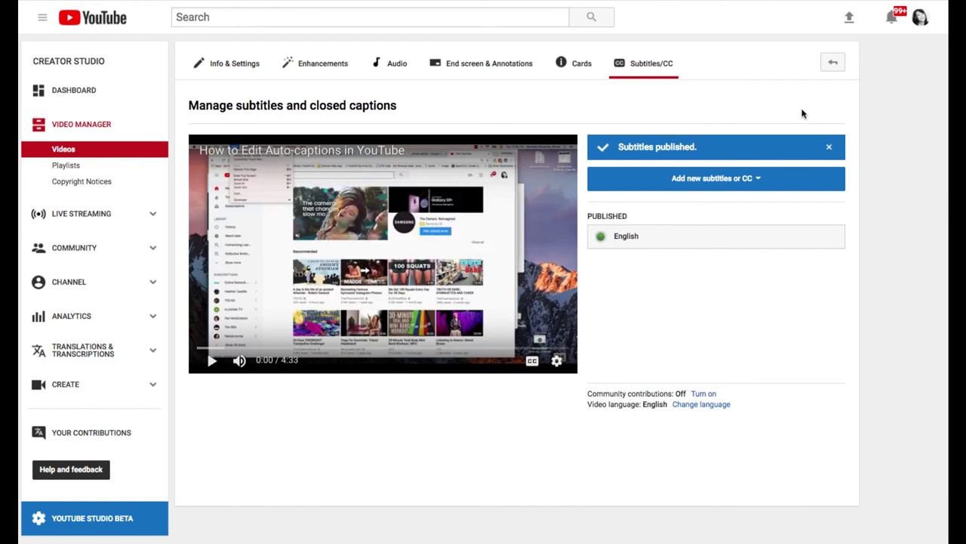
pyautogui.moveTo(239, 361)
pyautogui.click(213, 362)
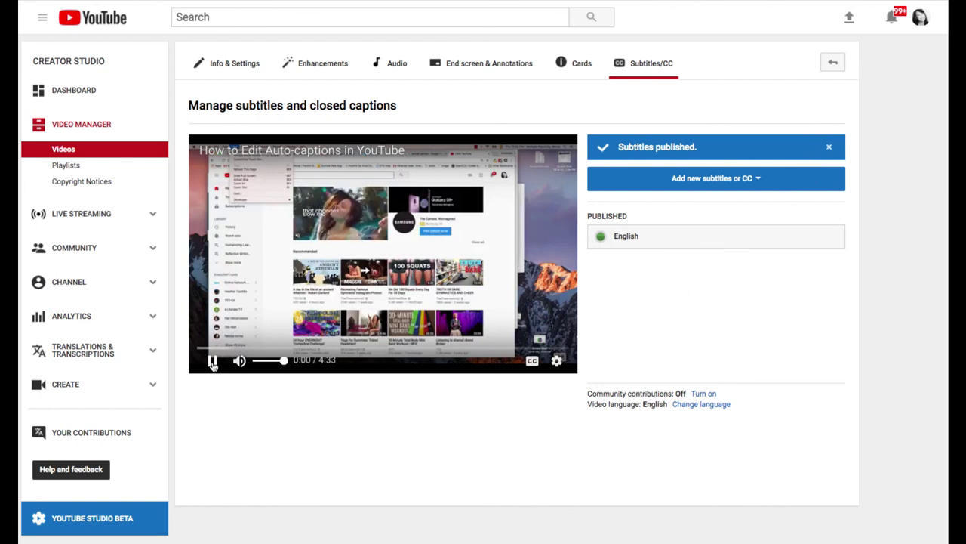
pyautogui.click(533, 363)
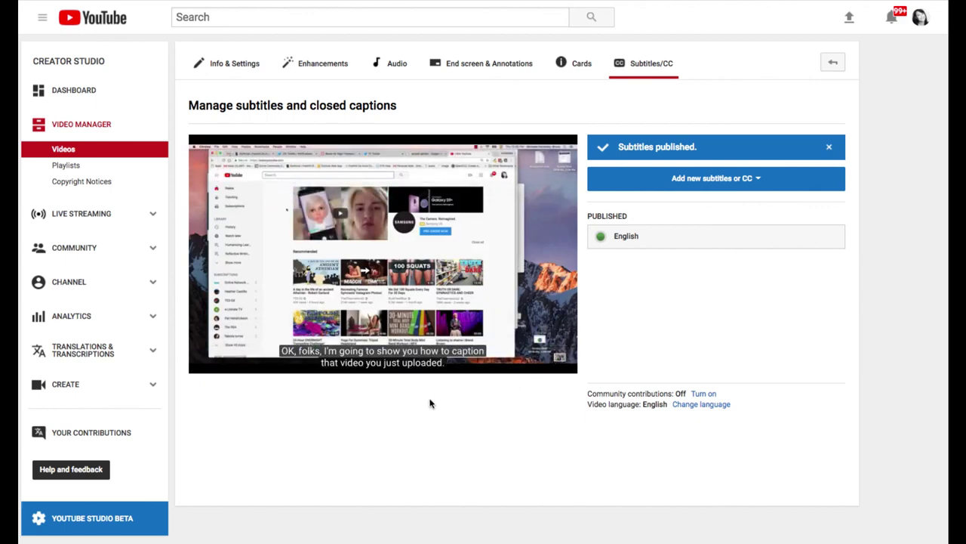
pyautogui.moveTo(383, 254)
pyautogui.click(211, 361)
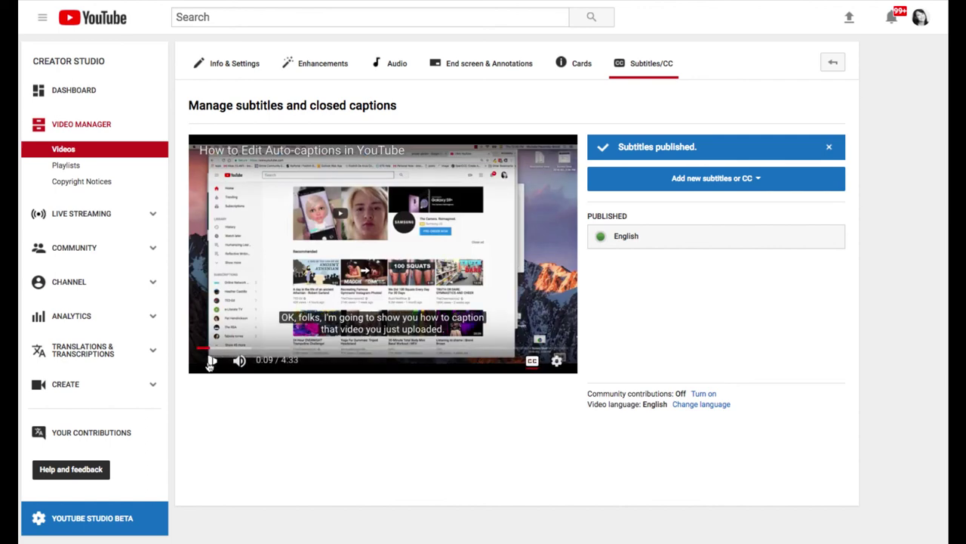